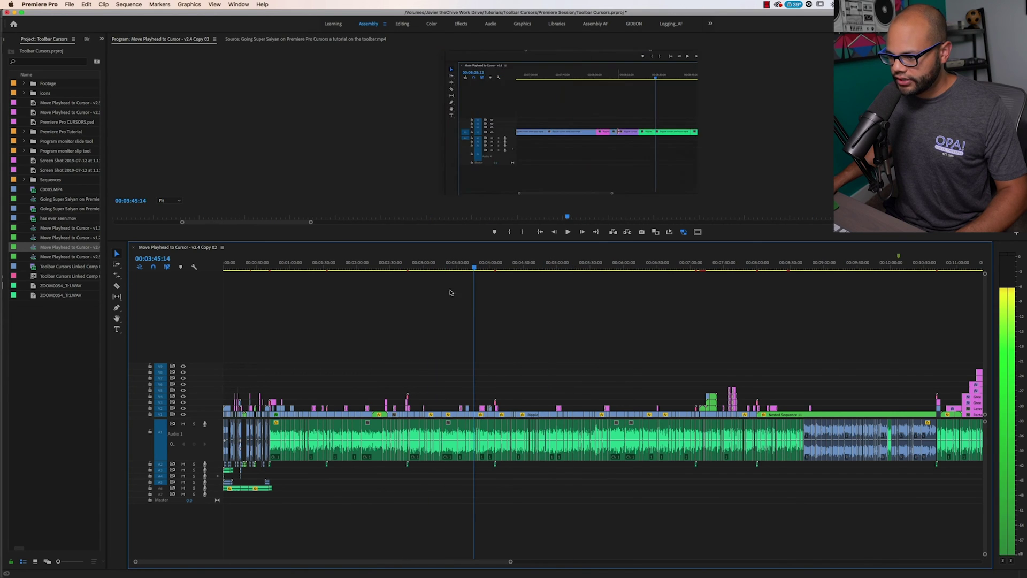
# Jump the playhead to several timeline points, including about 00:05:51, with the shortcut.
pyautogui.press('p')
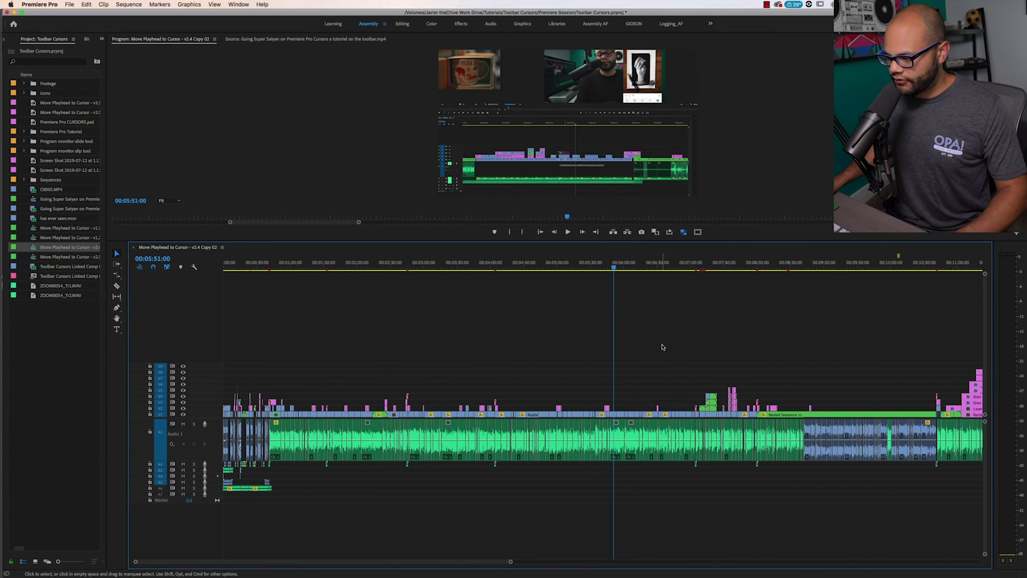
pyautogui.press('p')
pyautogui.press('p')
pyautogui.press('p')
pyautogui.press('p')
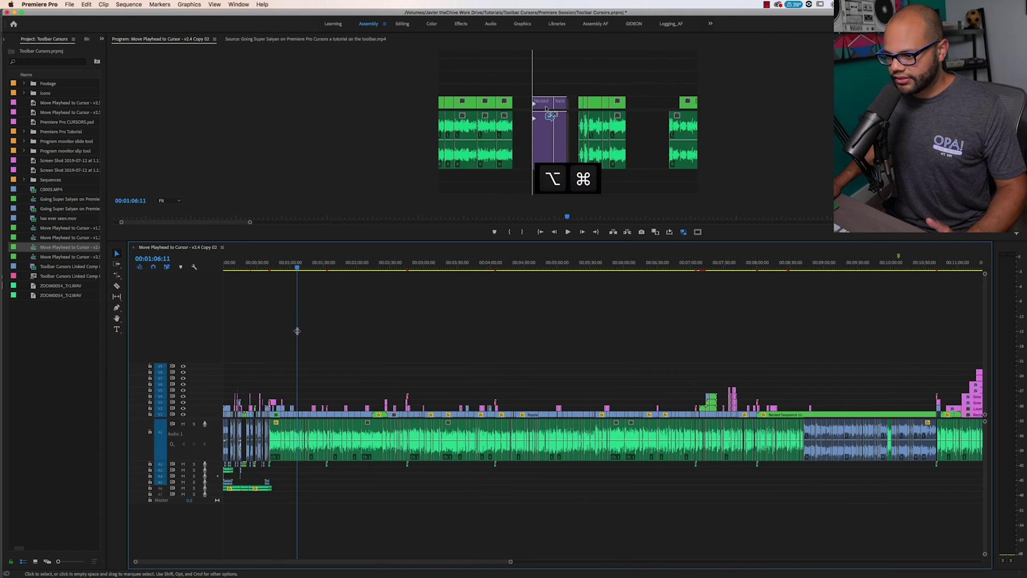
pyautogui.press('p')
pyautogui.press('p')
pyautogui.press('p')
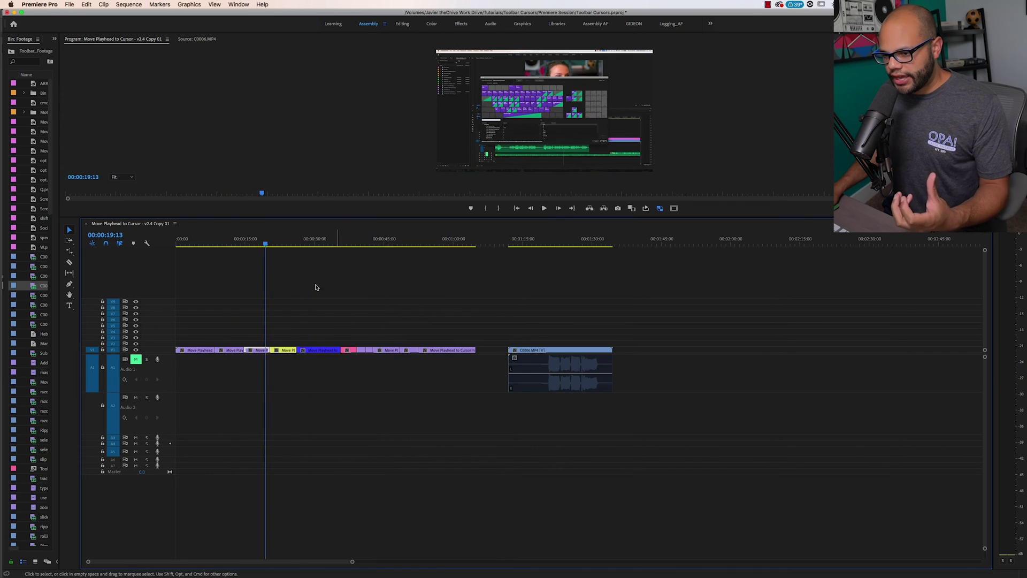
# Scrub the playhead through the Copy 02 timeline, then shortcut-jump it to spots like 00:04:07.
pyautogui.click(582, 245)
pyautogui.moveTo(598, 247); pyautogui.dragTo(326, 239)
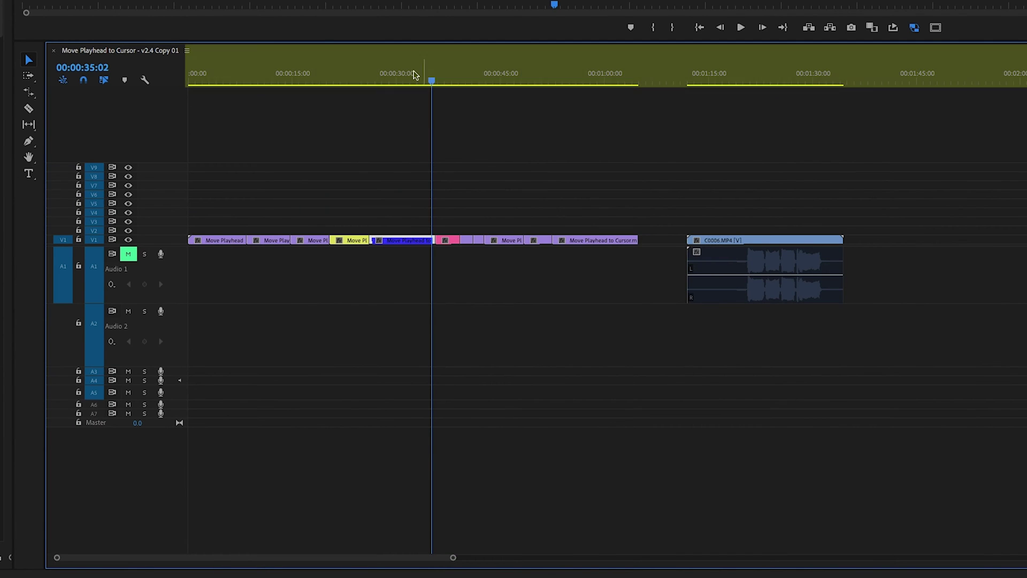
pyautogui.click(711, 77)
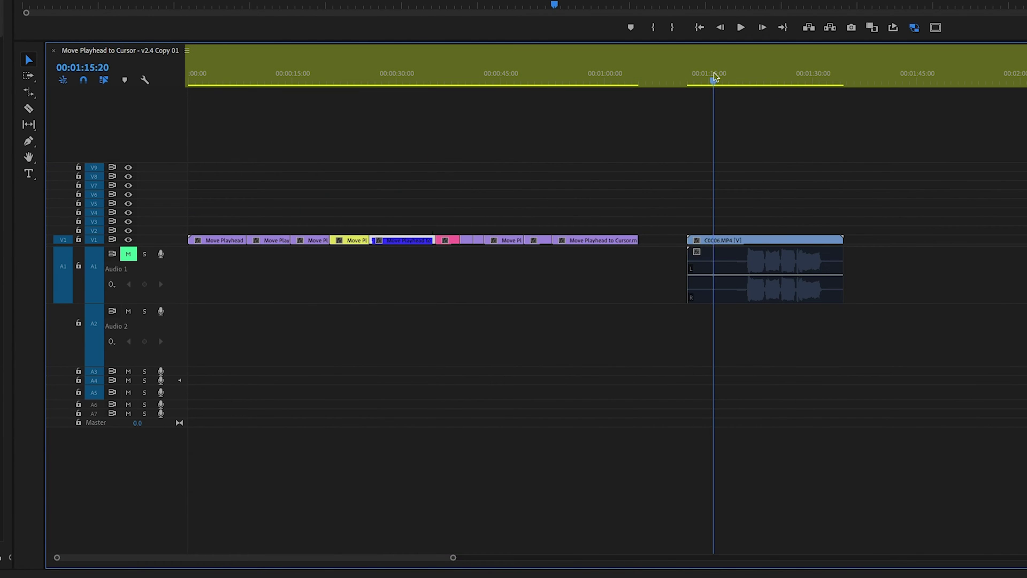
pyautogui.click(333, 79)
pyautogui.moveTo(240, 80); pyautogui.dragTo(620, 192)
pyautogui.press('`')
pyautogui.press('`')
pyautogui.press('`')
pyautogui.press('`')
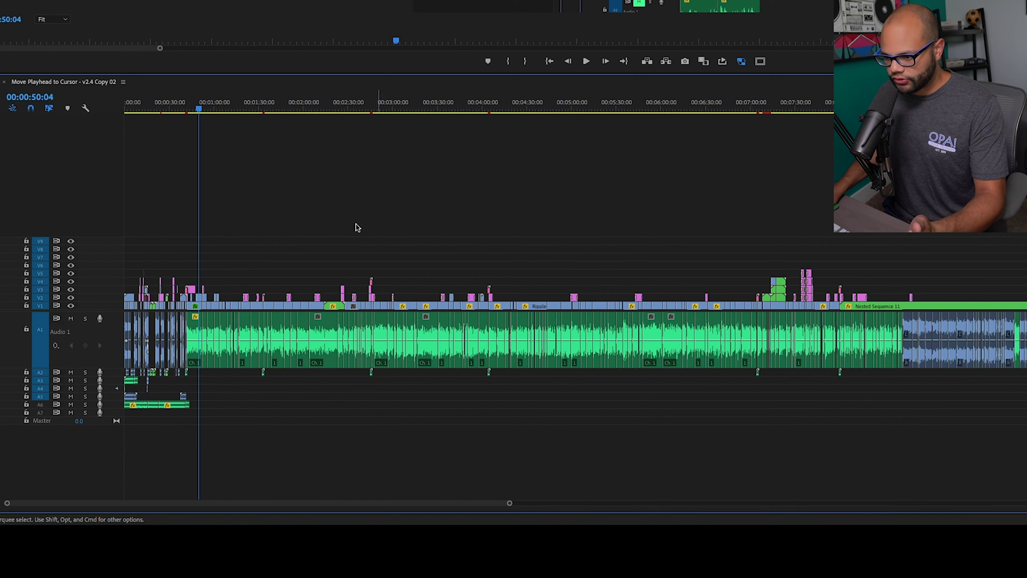
pyautogui.press('`')
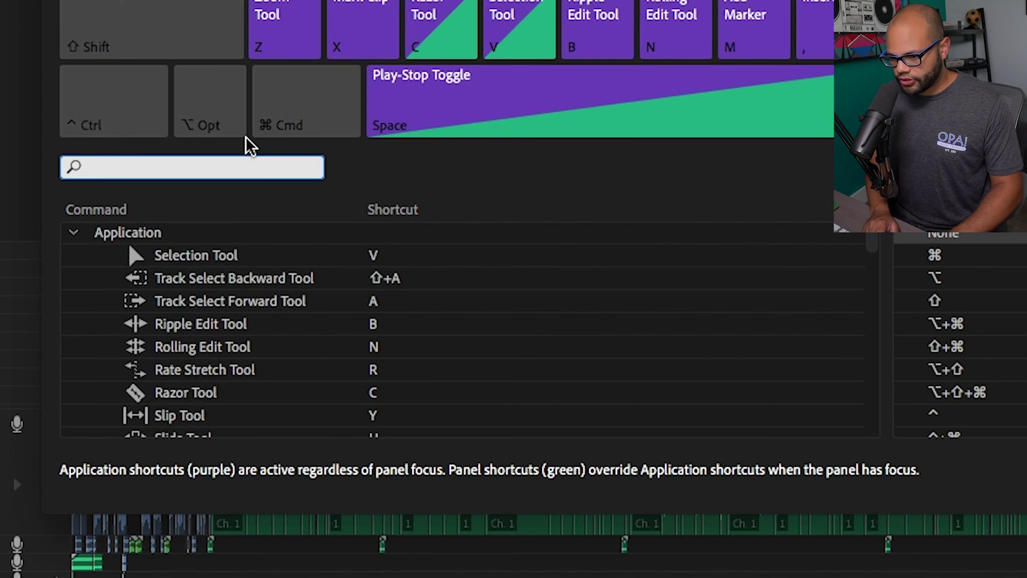
# Search 'move play' in Keyboard Shortcuts and give Move Playhead to Cursor the Opt+Z shortcut.
pyautogui.write('move playhead to cursor')
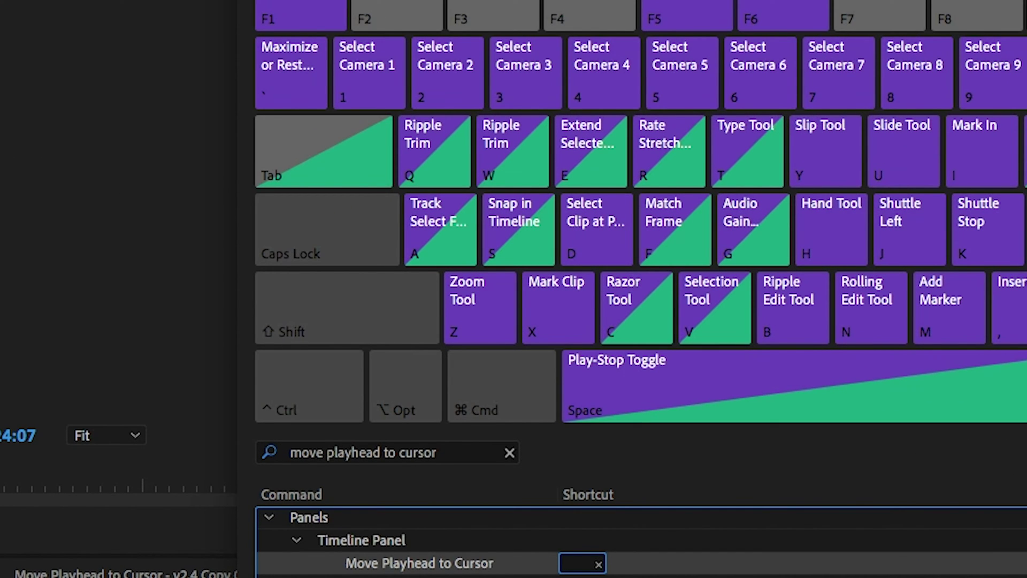
pyautogui.press('alt')
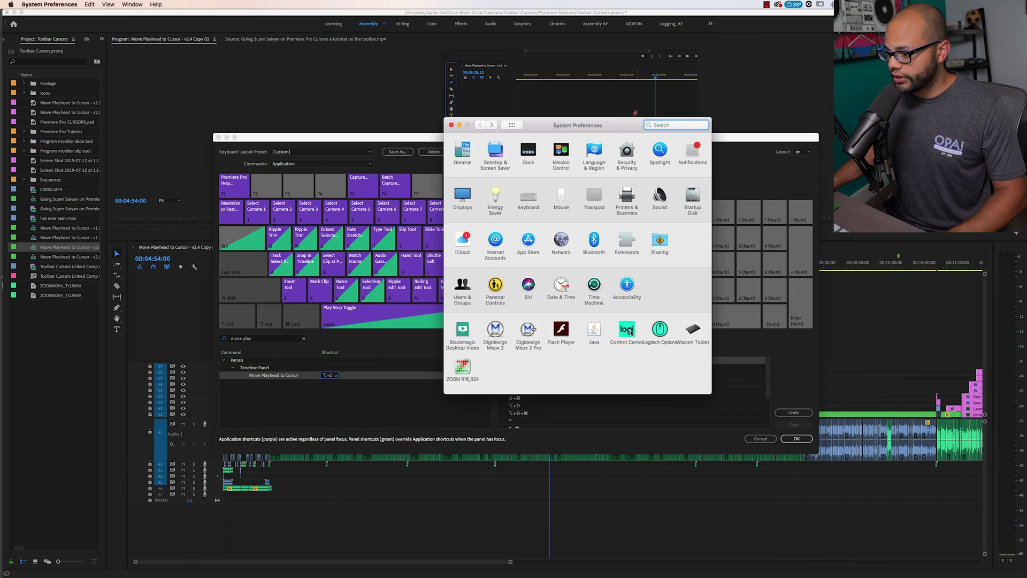
# Map the M510 wheel button to keystroke M with Ctrl, Cmd, Opt and Shift modifiers.
pyautogui.click(458, 383)
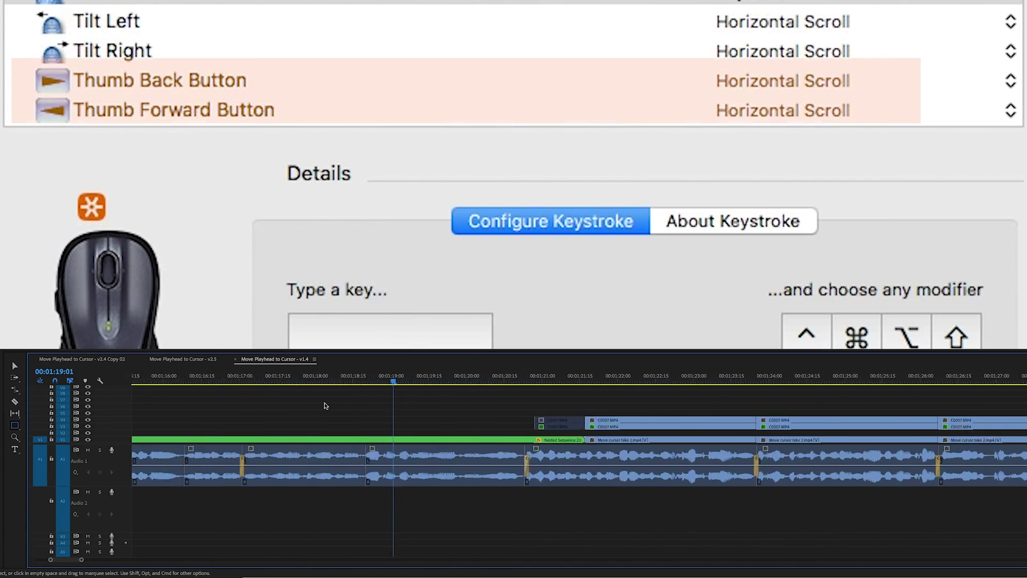
pyautogui.hscroll(10, 324, 405)
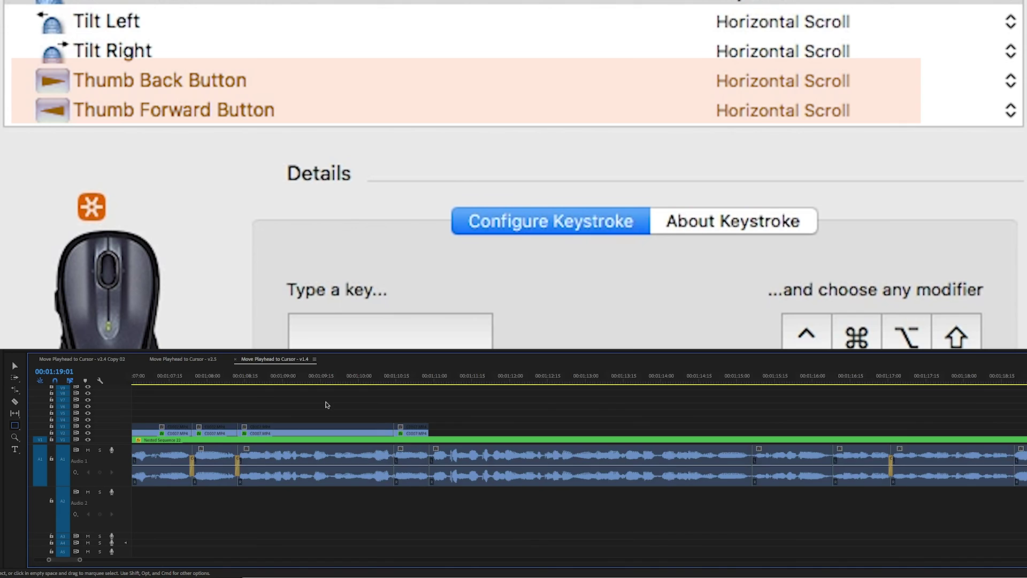
pyautogui.hscroll(-10, 336, 405)
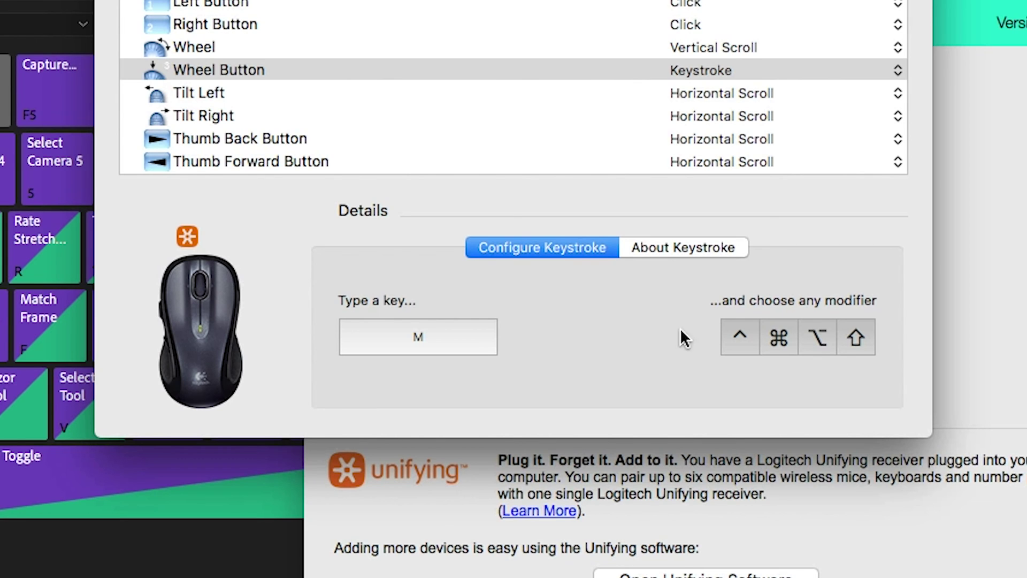
pyautogui.click(778, 337)
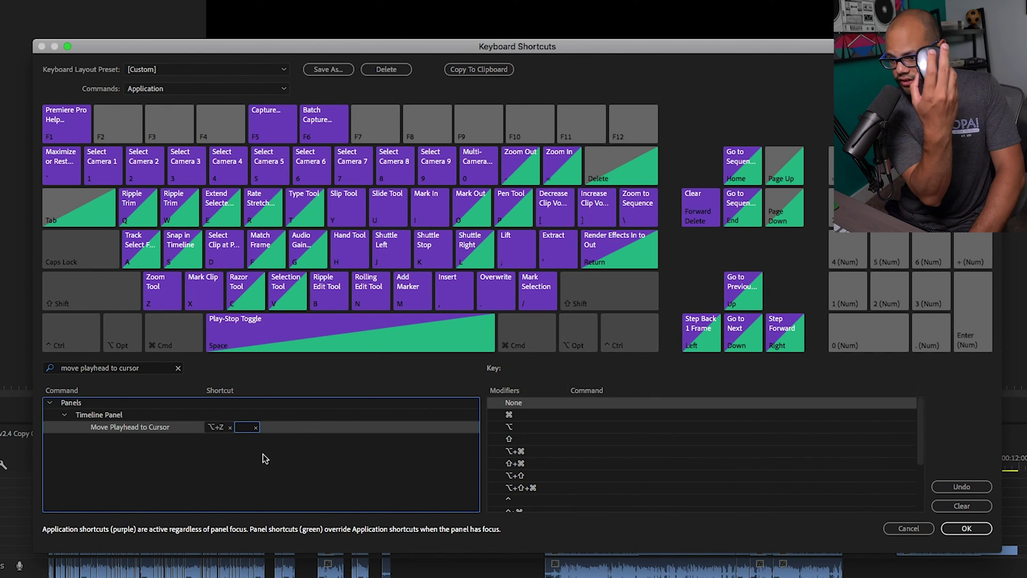
# Record the wheel button's Ctrl+Opt+Shift+Cmd+M as Move Playhead to Cursor's second shortcut.
pyautogui.press('ctrl+alt+shift+super+m')
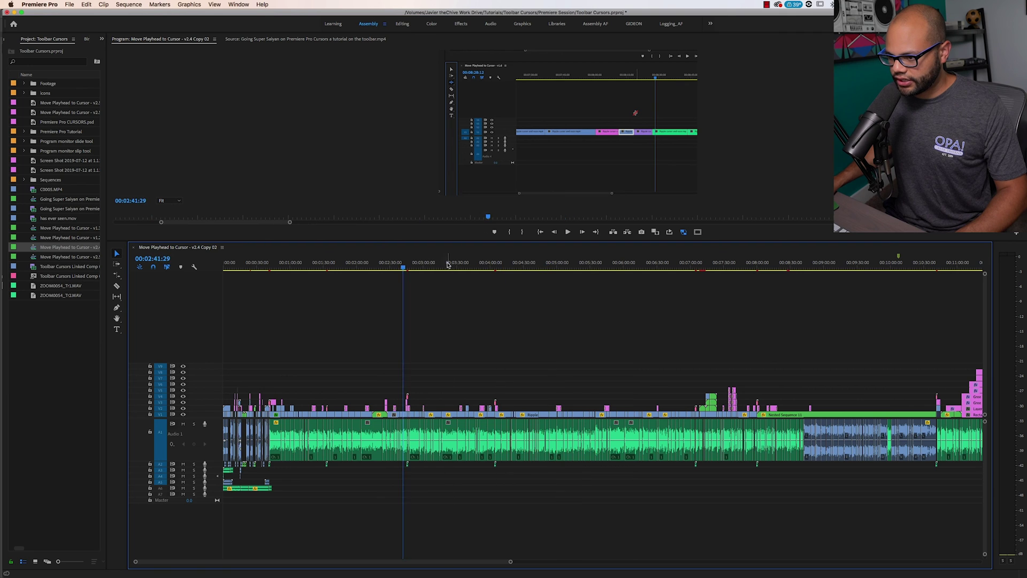
# Scrub to about 00:06:02, then wheel-jump the playhead to points like 00:05:51, 00:01:42 and 00:03:57.
pyautogui.moveTo(448, 264); pyautogui.dragTo(626, 264)
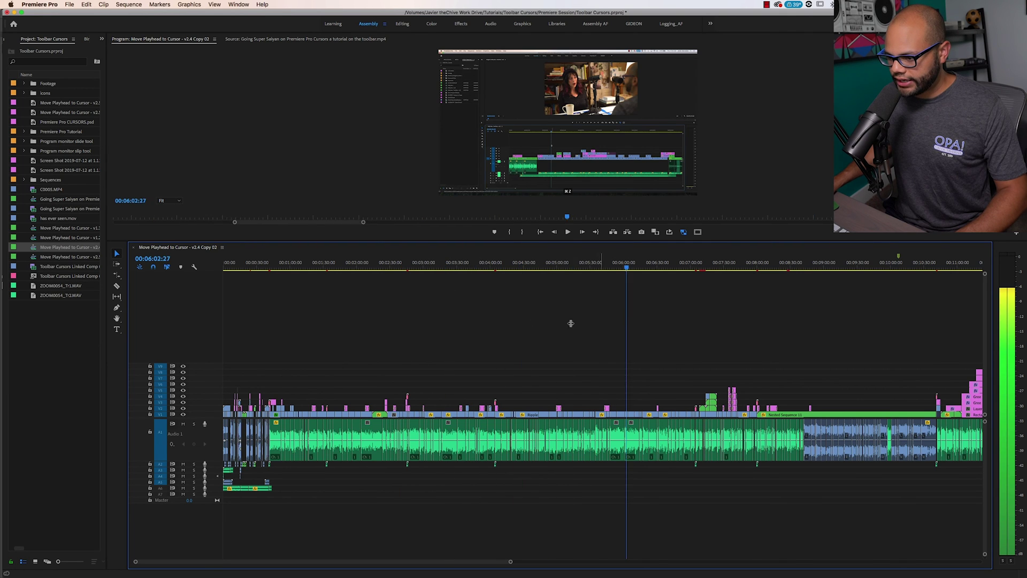
pyautogui.press('p')
pyautogui.press('p')
pyautogui.press('p')
pyautogui.press('p')
pyautogui.press('p')
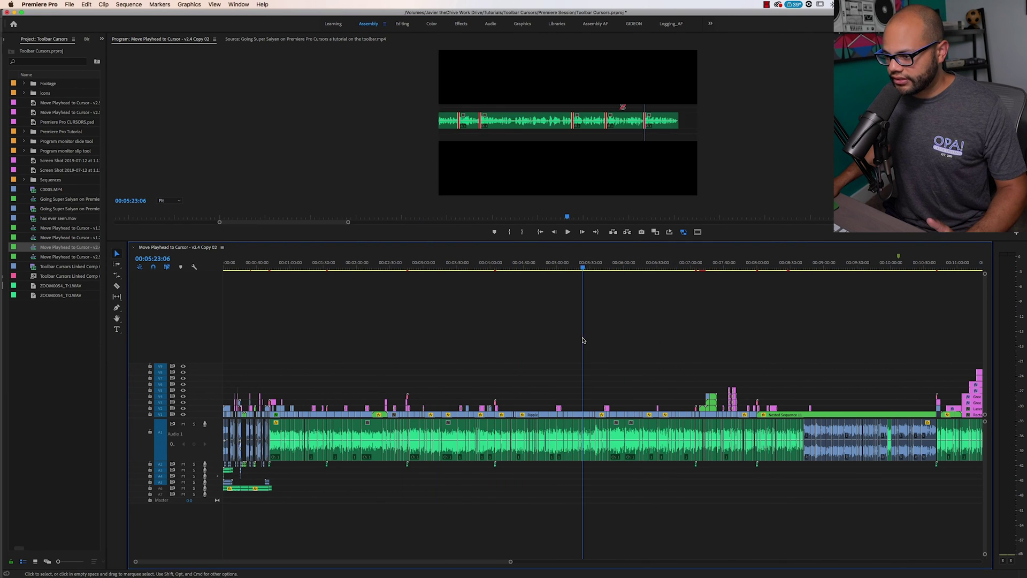
pyautogui.press('p')
pyautogui.press('p')
pyautogui.press('p')
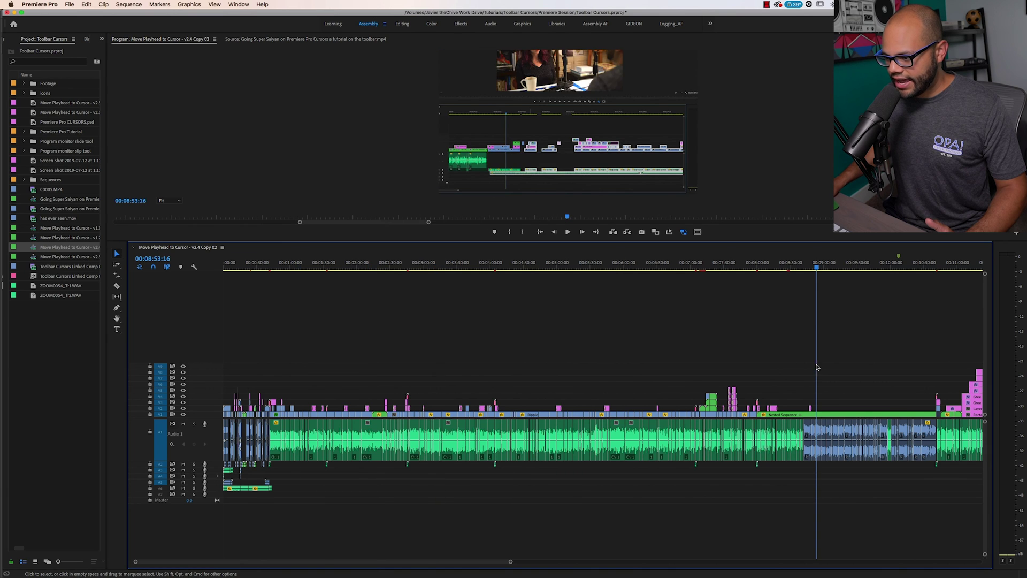
pyautogui.press('p')
pyautogui.press('p')
pyautogui.press('p')
pyautogui.press('p')
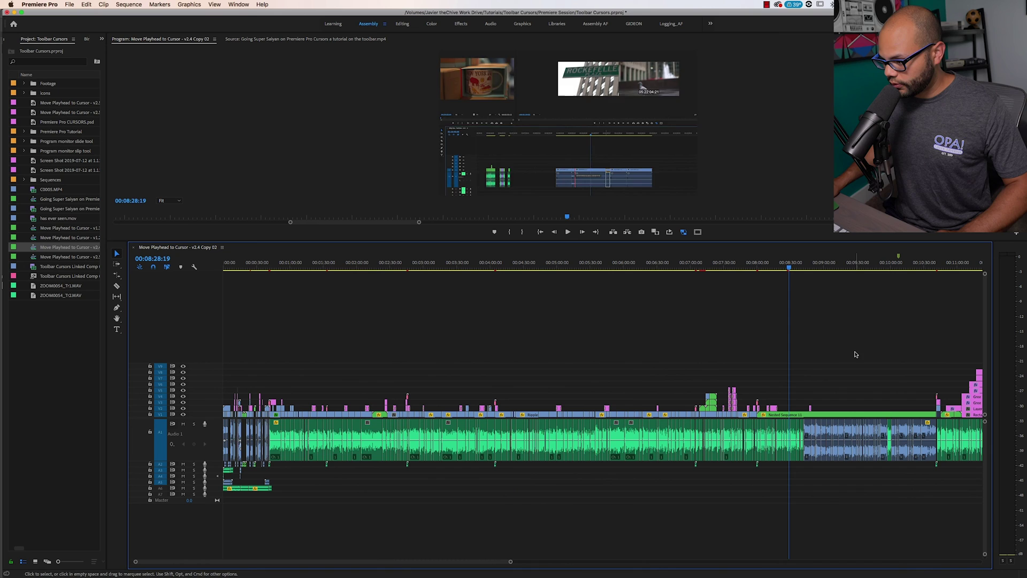
pyautogui.press('p')
pyautogui.press('p')
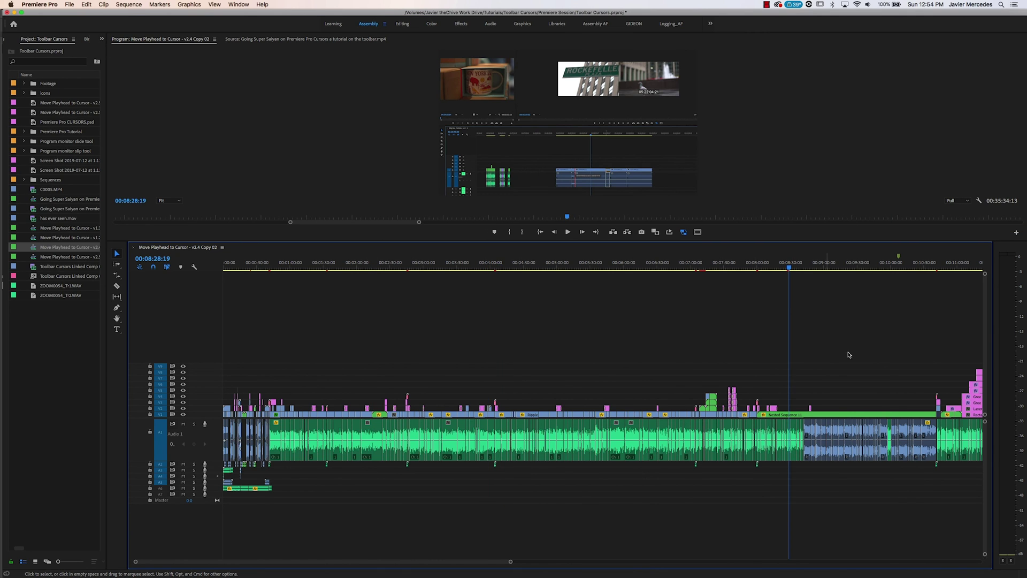